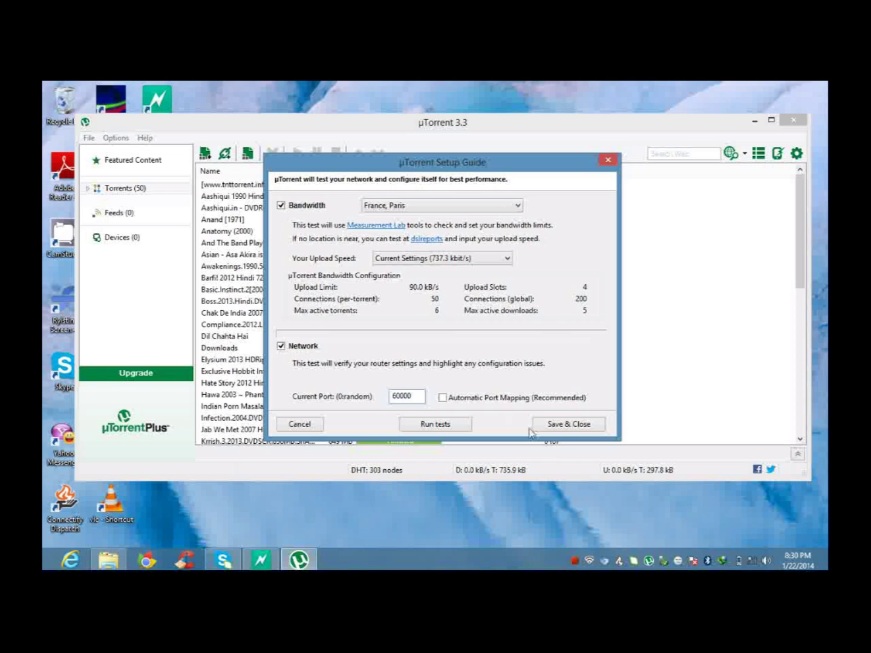
- Close the Setup Guide keeping the Paris test server and suggested bandwidth settings
click(533, 426)
click(115, 137)
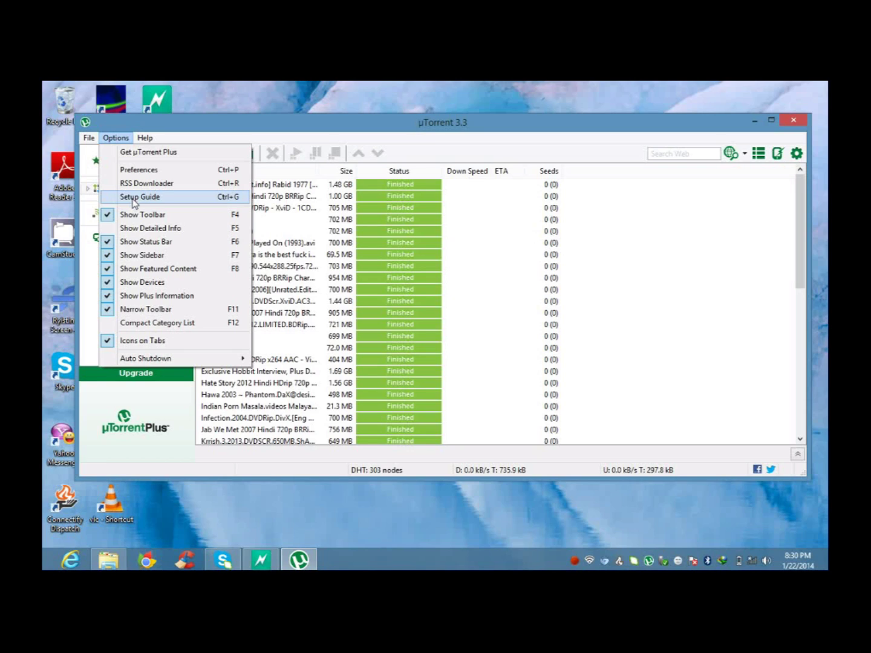
- Confirm Bandwidth preferences: 90 kB/s upload, 200 global connections, 50 per torrent, 4 upload slots
click(139, 170)
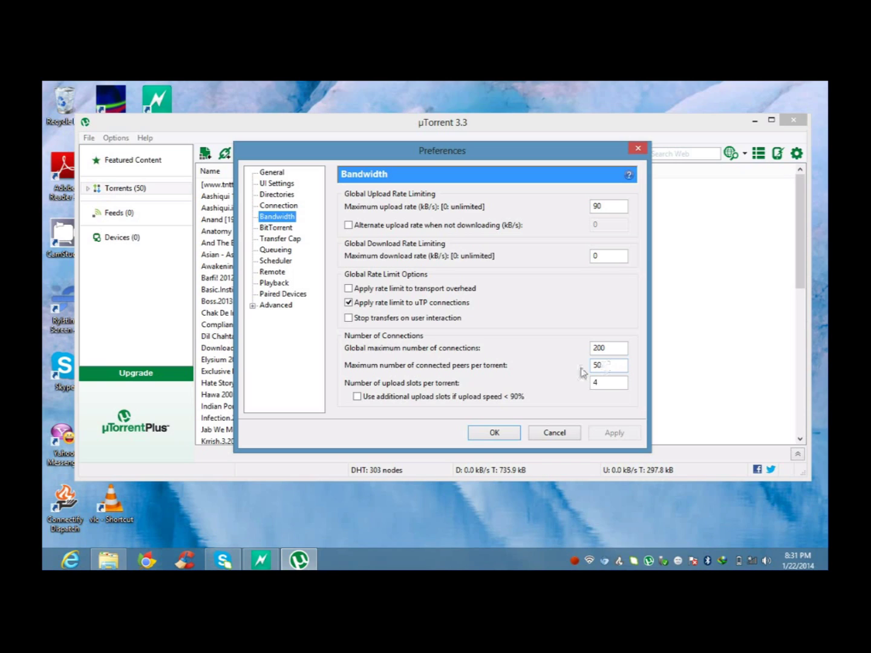
click(495, 439)
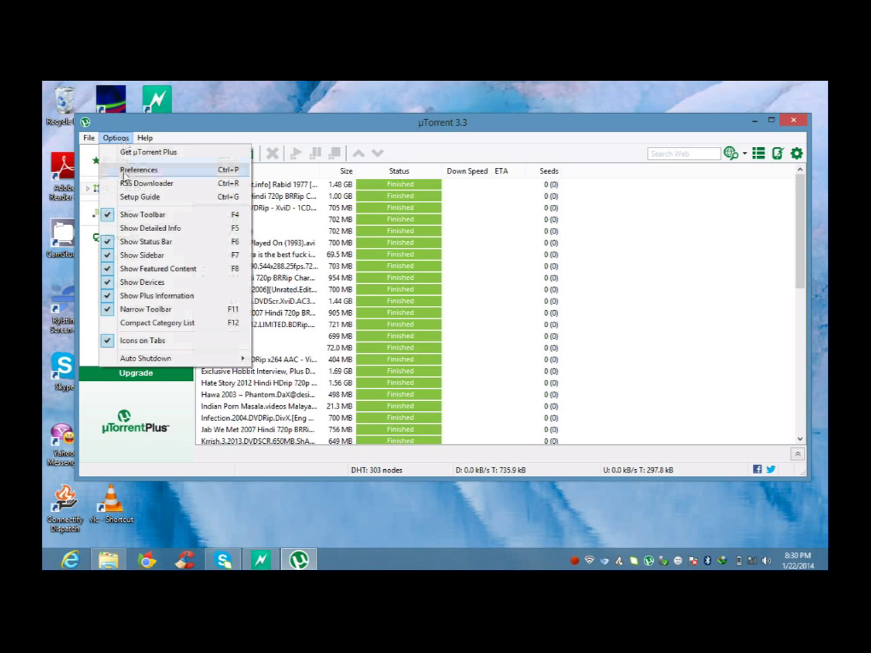
- Reopen the Setup Guide from Options to recheck port 60000 and bandwidth values
click(142, 196)
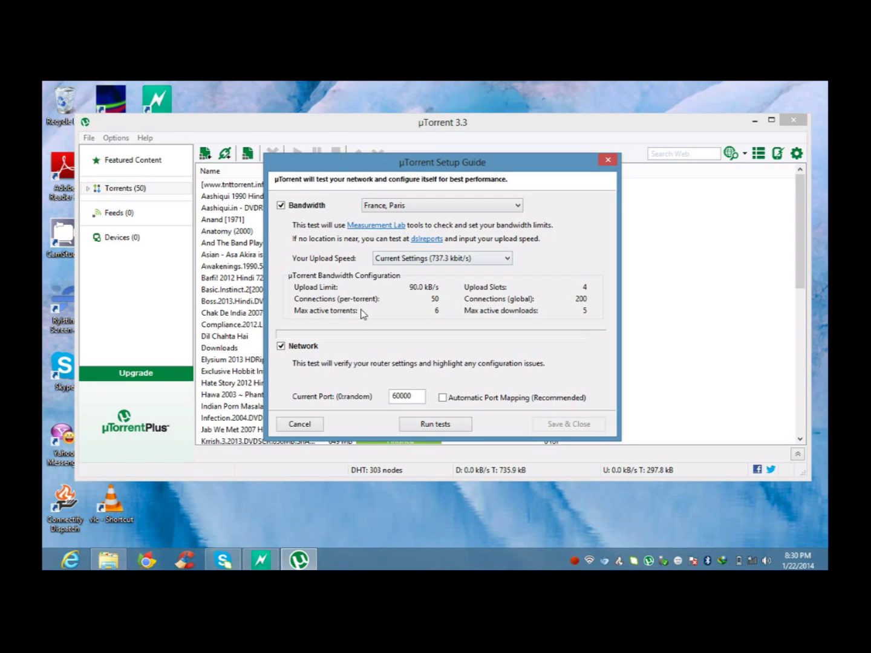